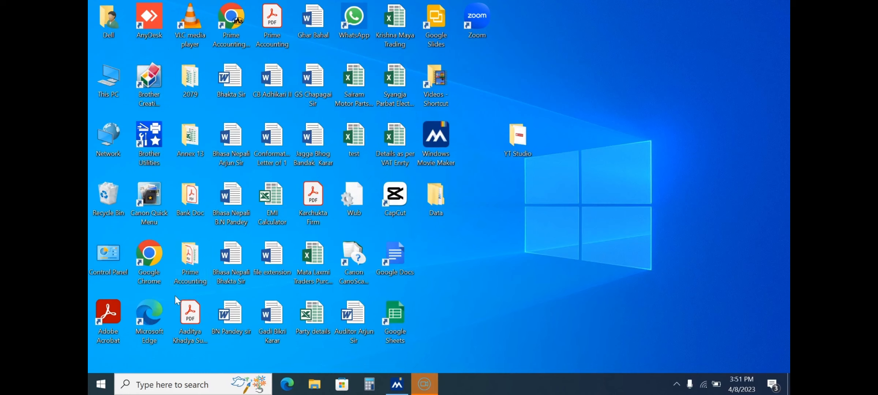
Launch Google Chrome to reach the vctsdri.dri.gov.np login page with credentials filled in.
{"action": "double_click", "coordinate": [154, 261]}
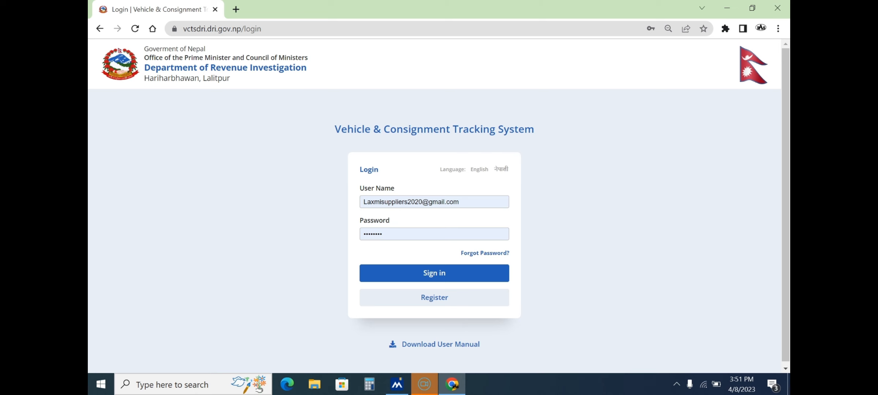
Sign in to the tracking system and open the new consignment's Vehicle Number entry.
{"action": "key", "text": "Return"}
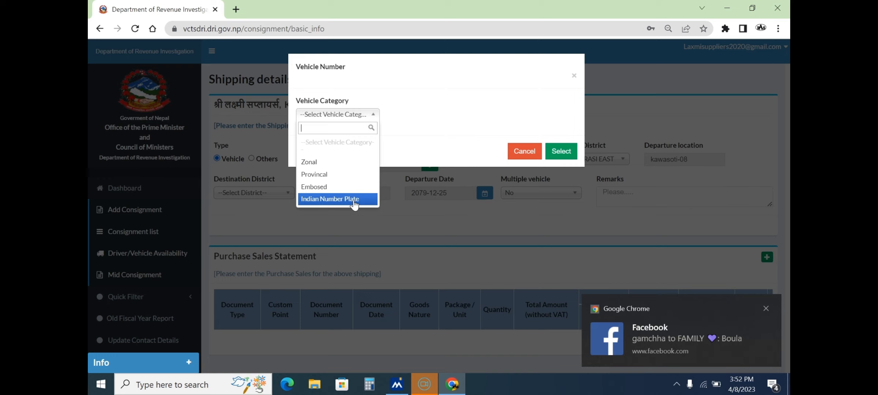
{"action": "left_click", "coordinate": [309, 162]}
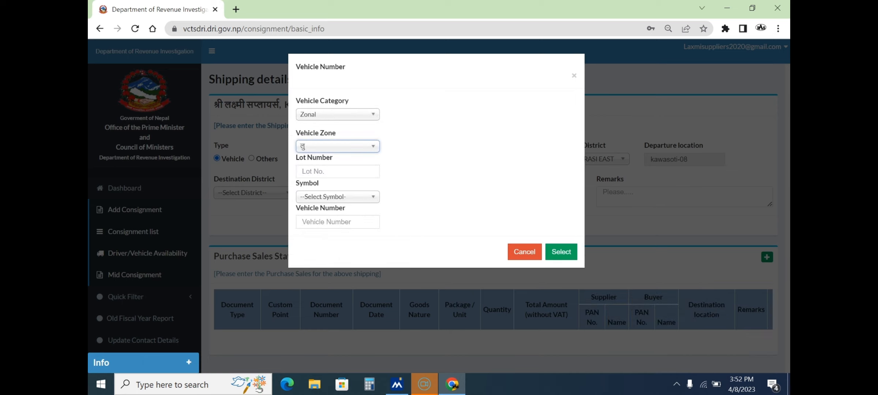
{"action": "left_click", "coordinate": [329, 175]}
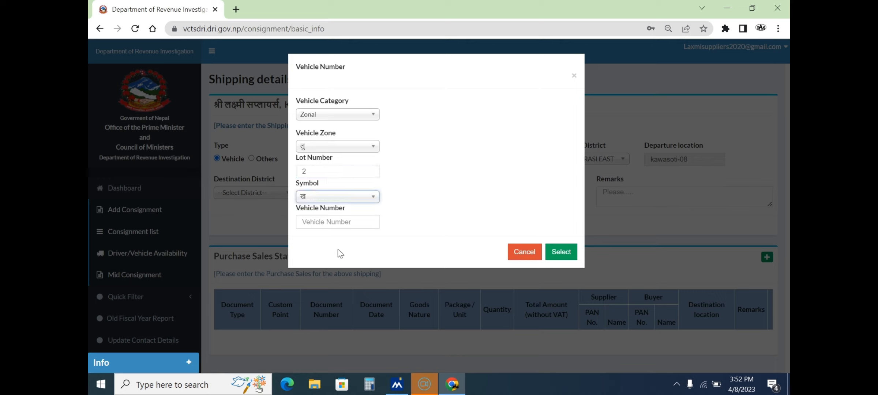
{"action": "left_click", "coordinate": [336, 223]}
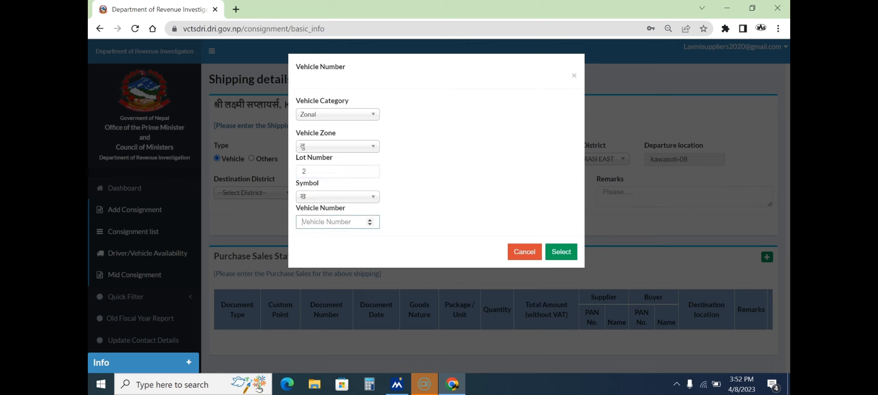
{"action": "type", "text": "0627"}
Confirm the vehicle number and enter the driver's mobile number.
{"action": "left_click", "coordinate": [565, 255]}
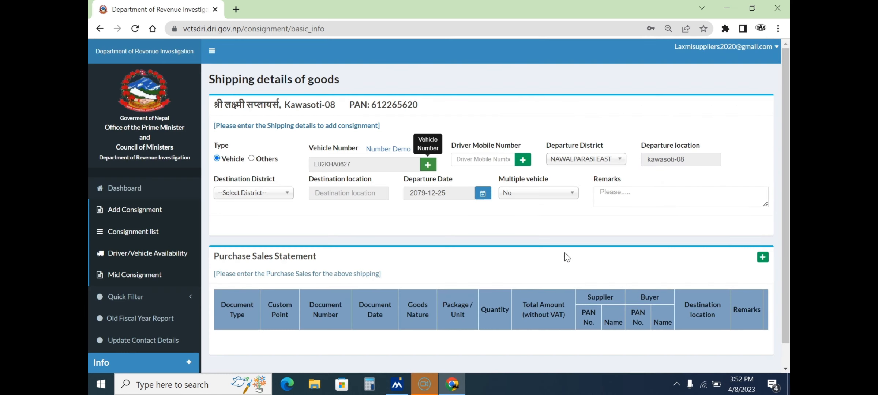
{"action": "key", "text": "Tab"}
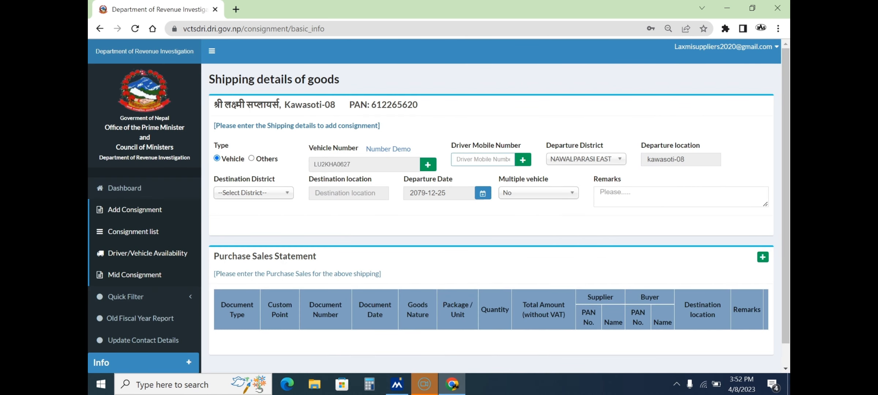
Set the destination district to RUPANDEHI and add a blank purchase-sales document row.
{"action": "scroll", "coordinate": [510, 163], "scroll_direction": "down", "scroll_amount": 1}
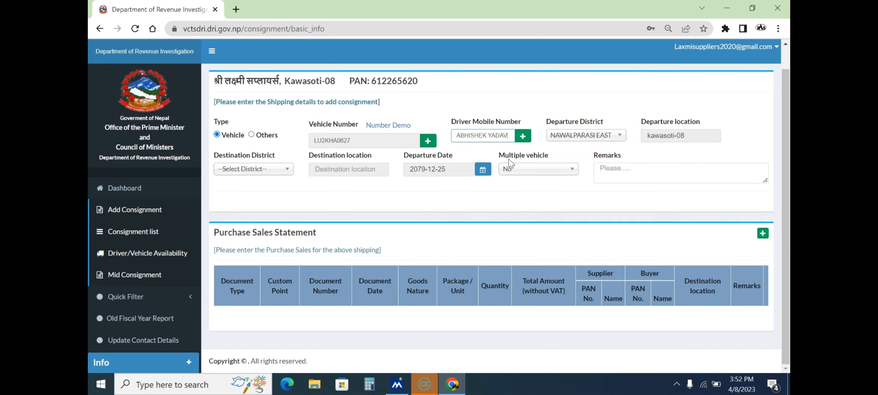
{"action": "left_click", "coordinate": [286, 170]}
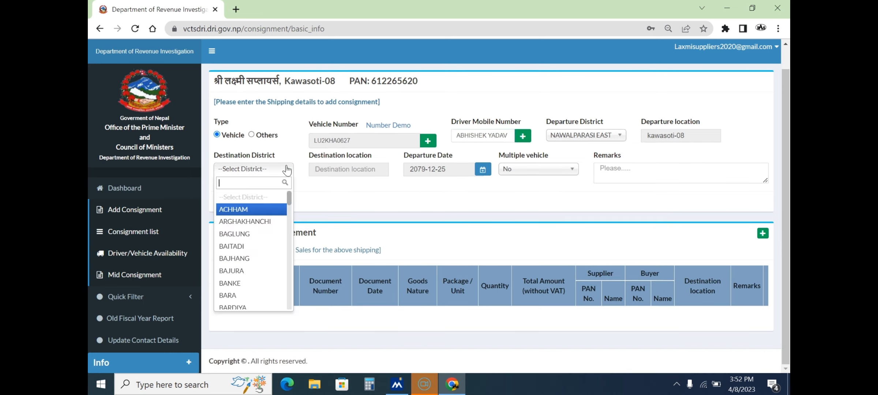
{"action": "type", "text": "Rupand"}
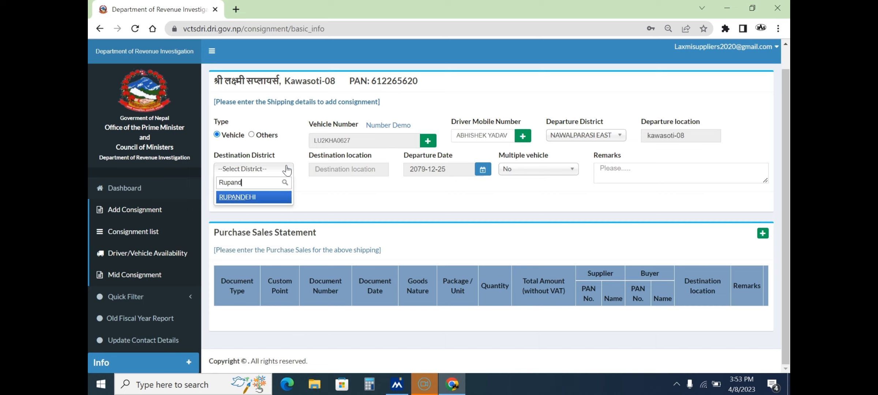
{"action": "left_click", "coordinate": [243, 197]}
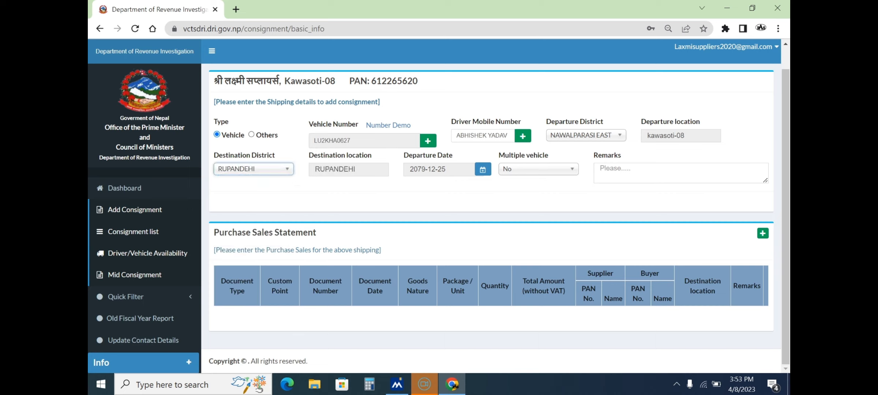
{"action": "left_click", "coordinate": [763, 233]}
Fill the row as a बिल document number 72 for Scrap Plastic, in kilograms.
{"action": "scroll", "coordinate": [618, 298], "scroll_direction": "down", "scroll_amount": 2}
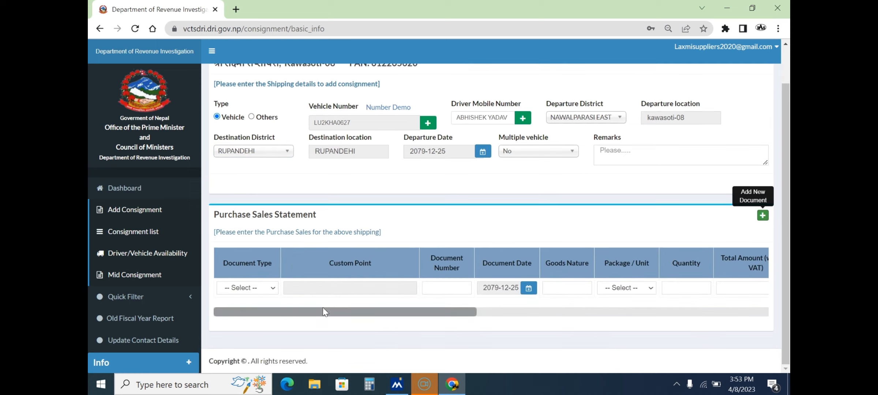
{"action": "left_click", "coordinate": [273, 289]}
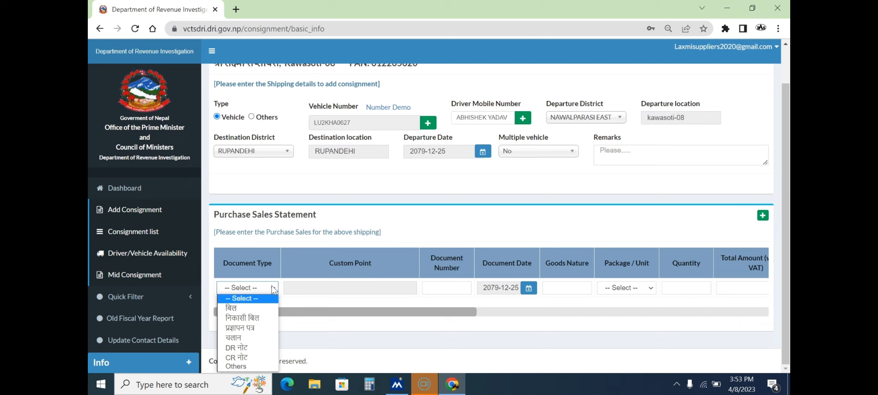
{"action": "left_click", "coordinate": [255, 308]}
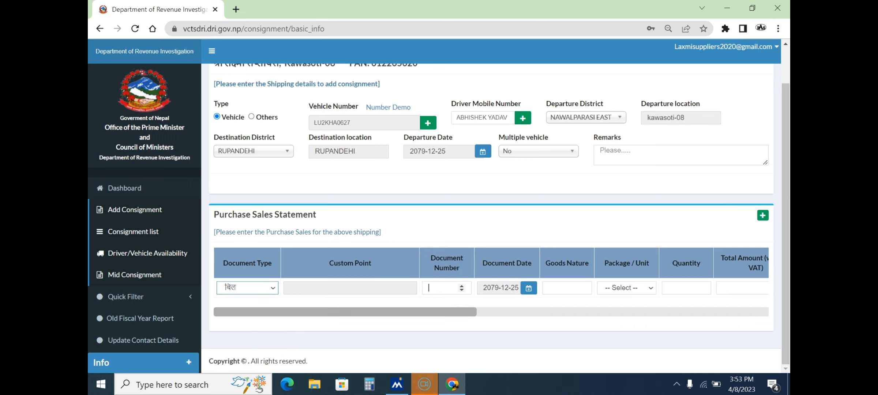
{"action": "left_click", "coordinate": [446, 288]}
{"action": "type", "text": "72"}
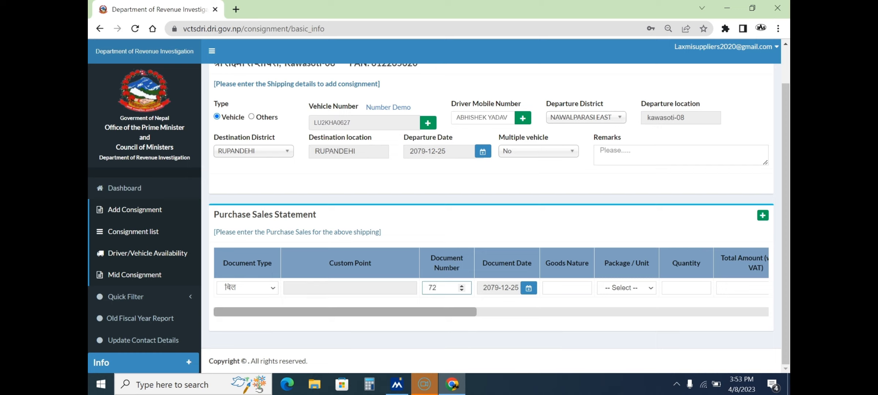
{"action": "left_click_drag", "start_coordinate": [453, 311], "coordinate": [481, 307]}
{"action": "left_click", "coordinate": [490, 288]}
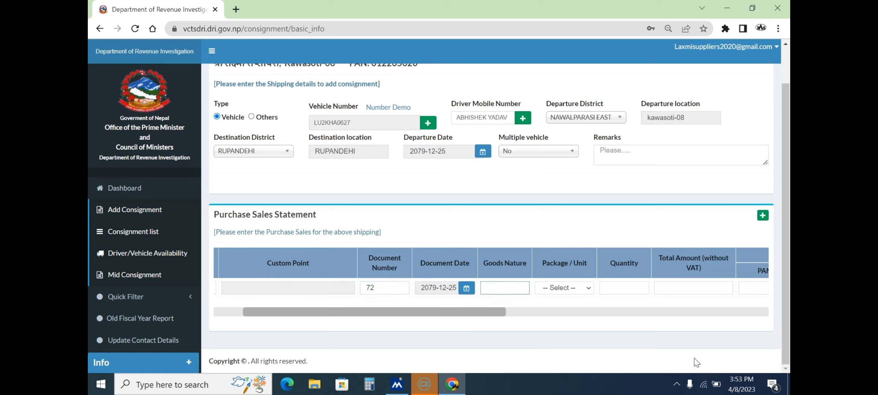
{"action": "type", "text": "Scrap Plastic"}
{"action": "left_click", "coordinate": [586, 289]}
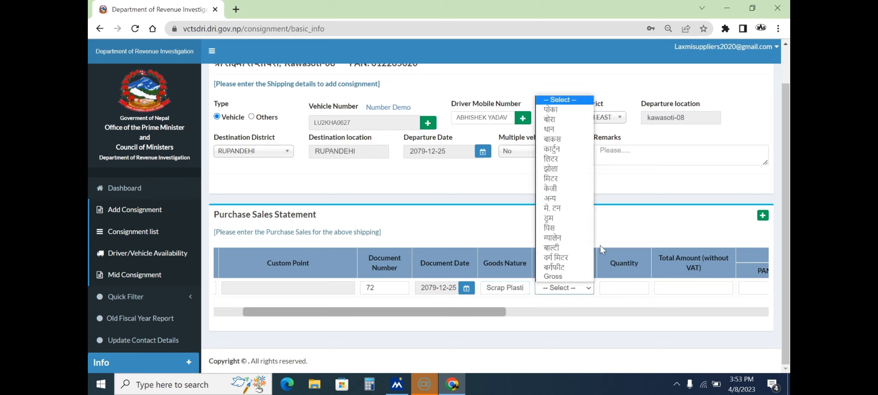
{"action": "left_click", "coordinate": [569, 188]}
{"action": "left_click_drag", "start_coordinate": [506, 312], "coordinate": [552, 312]}
Enter quantity 3520 and total amount 63360, triggering the amount check.
{"action": "left_click", "coordinate": [524, 288]}
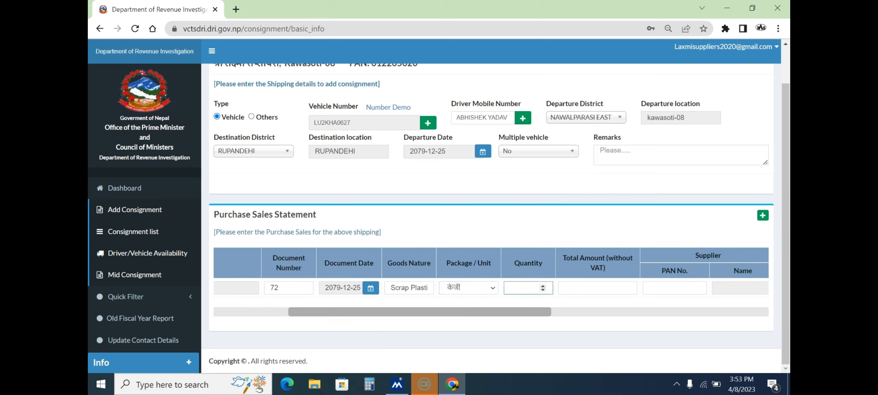
{"action": "type", "text": "3520"}
{"action": "left_click", "coordinate": [578, 288]}
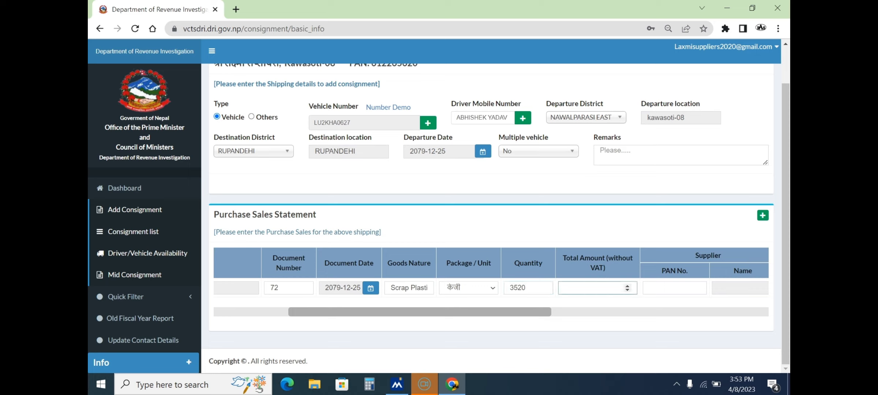
{"action": "type", "text": "63360"}
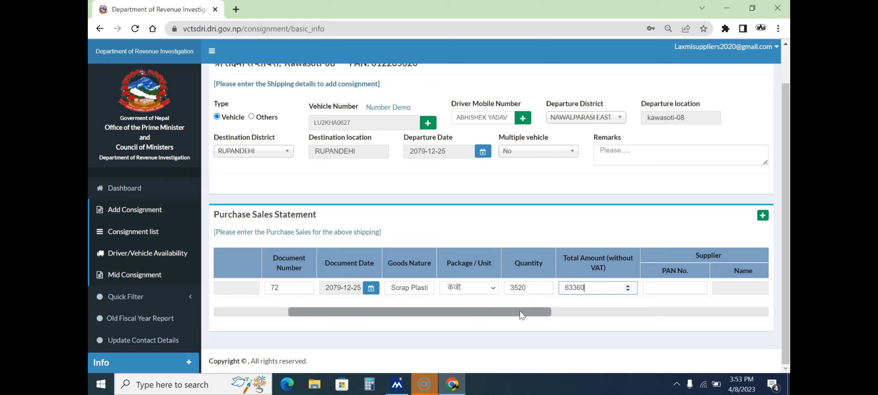
{"action": "left_click_drag", "start_coordinate": [519, 311], "coordinate": [574, 305]}
{"action": "left_click", "coordinate": [559, 288]}
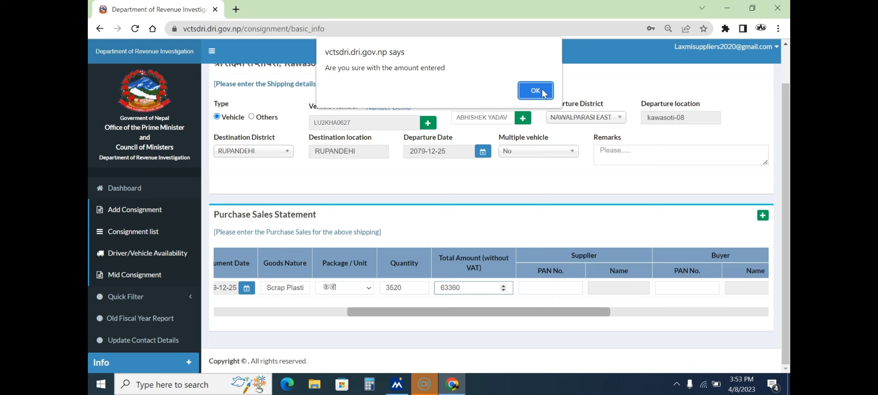
Accept the amount alert, then enter the supplier's PAN and the buyer's PAN.
{"action": "left_click", "coordinate": [536, 90]}
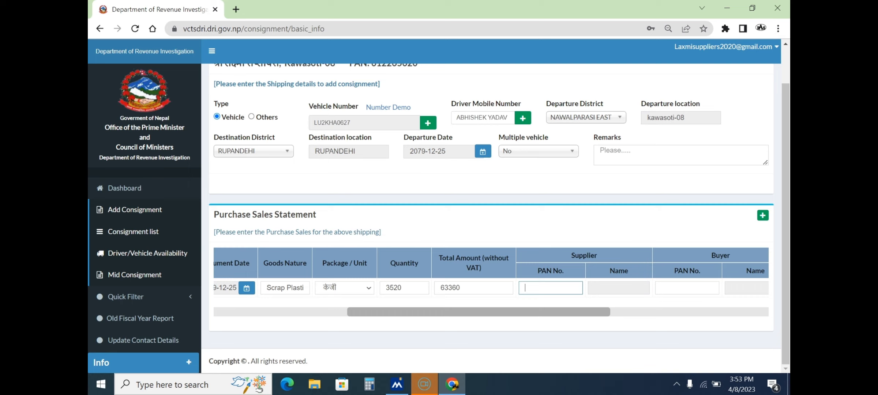
{"action": "left_click", "coordinate": [561, 299]}
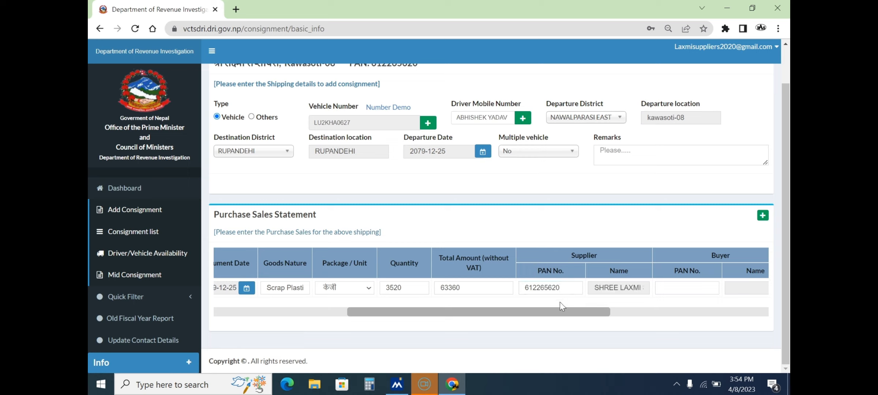
{"action": "left_click_drag", "start_coordinate": [559, 312], "coordinate": [668, 287]}
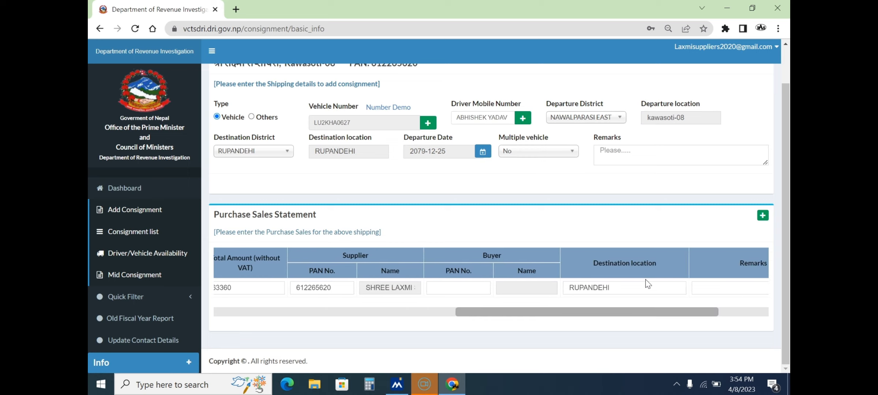
{"action": "left_click", "coordinate": [436, 287]}
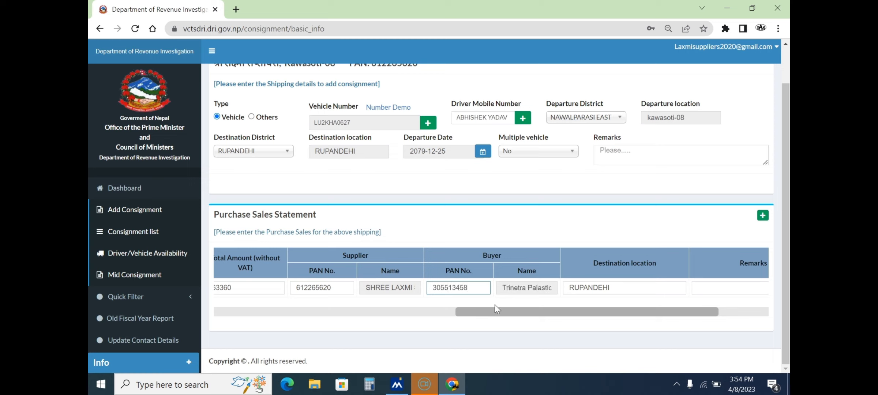
{"action": "left_click_drag", "start_coordinate": [559, 313], "coordinate": [641, 302]}
Add the remark 'Scrap' and save the purchase-sales bill row.
{"action": "left_click", "coordinate": [641, 289]}
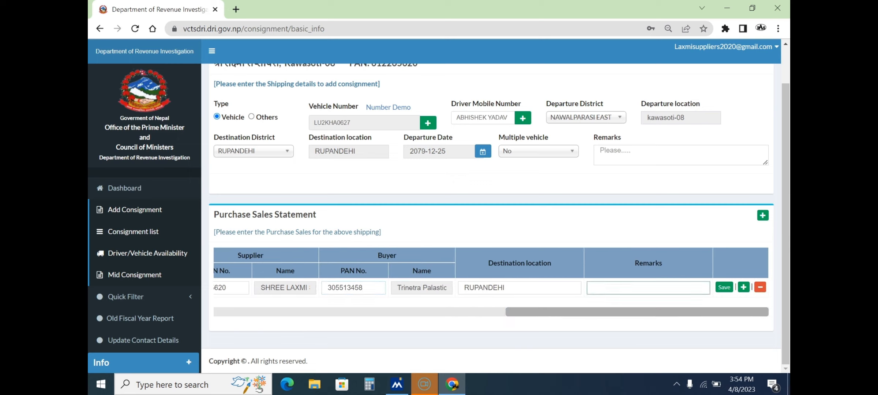
{"action": "type", "text": "Scrap Plastic"}
{"action": "left_click", "coordinate": [724, 287]}
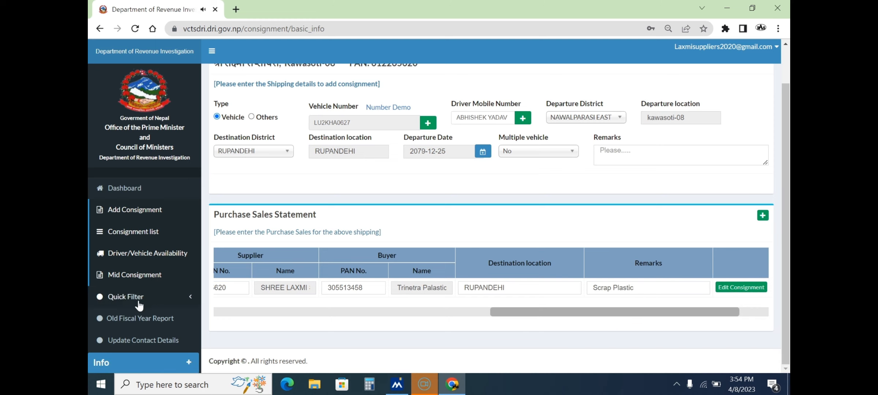
{"action": "scroll", "coordinate": [197, 318], "scroll_direction": "up", "scroll_amount": 2}
From the Consignment List, request Lock Consignment on the first row twice.
{"action": "left_click", "coordinate": [101, 234]}
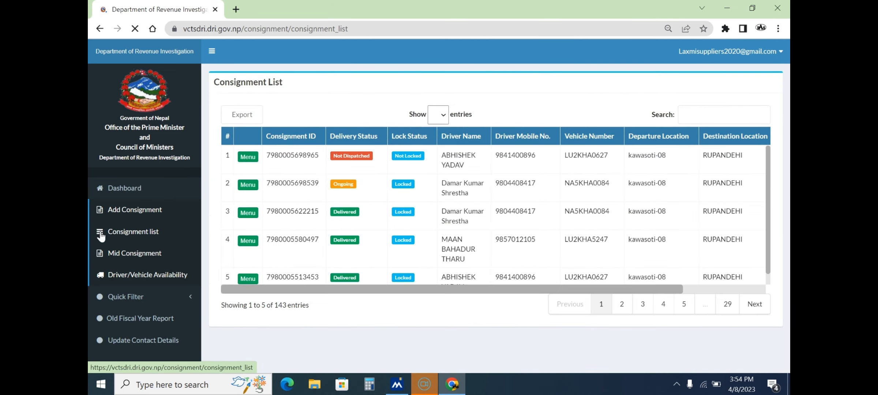
{"action": "left_click", "coordinate": [248, 157]}
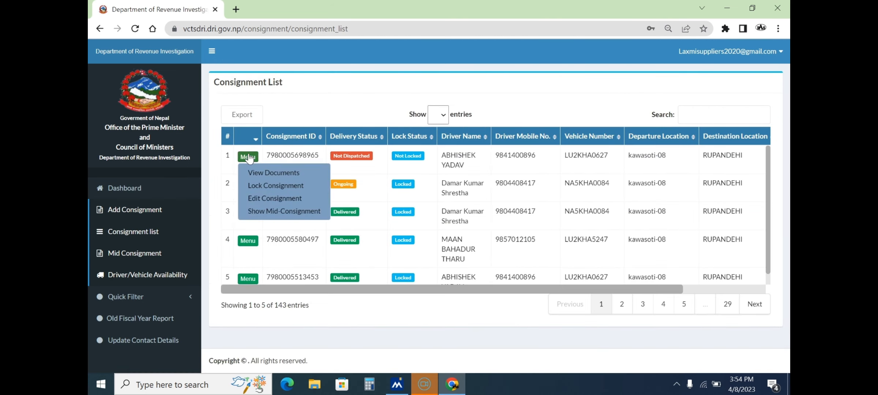
{"action": "left_click", "coordinate": [261, 186]}
{"action": "left_click", "coordinate": [421, 236]}
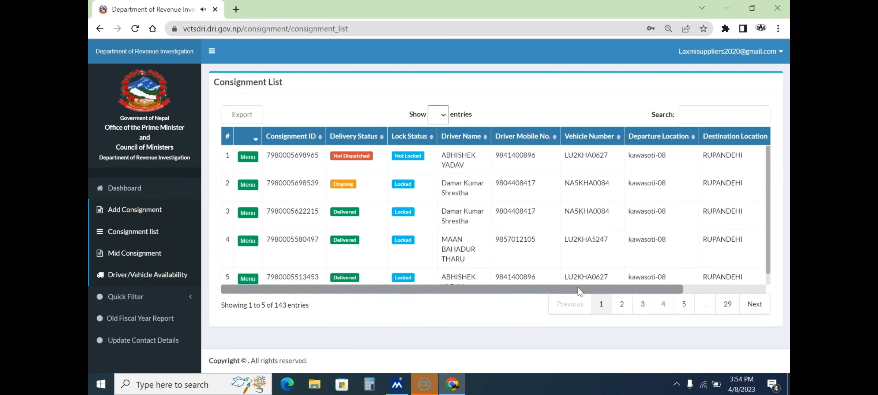
{"action": "left_click", "coordinate": [247, 157]}
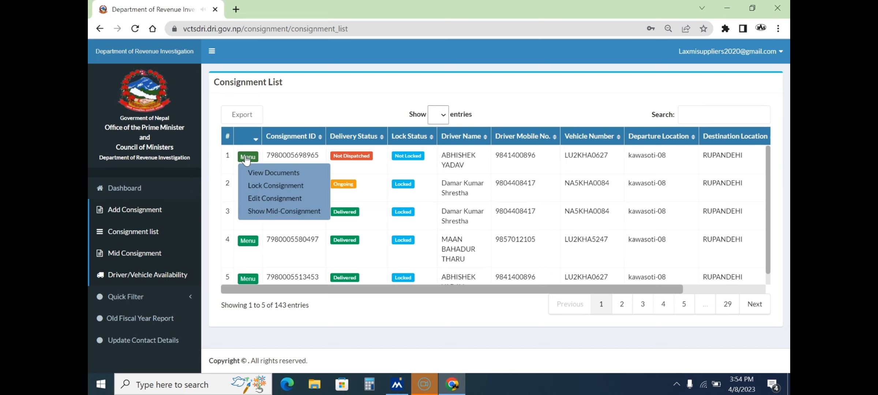
{"action": "left_click", "coordinate": [261, 186]}
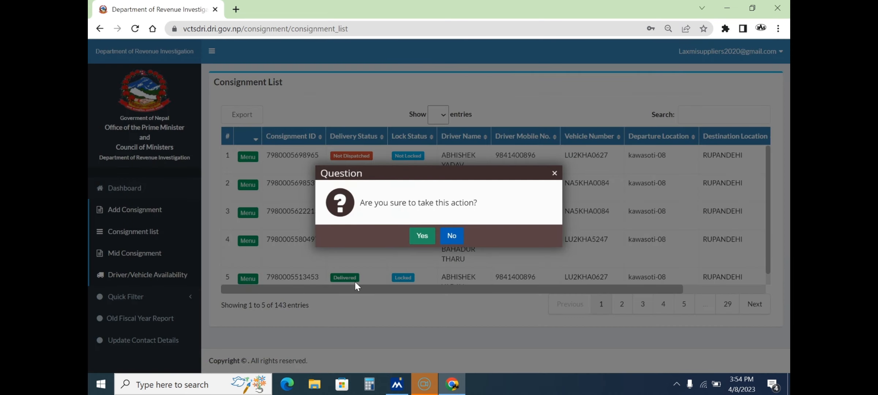
Confirm the lock; it is refused because the vehicle is in movement.
{"action": "left_click", "coordinate": [421, 237]}
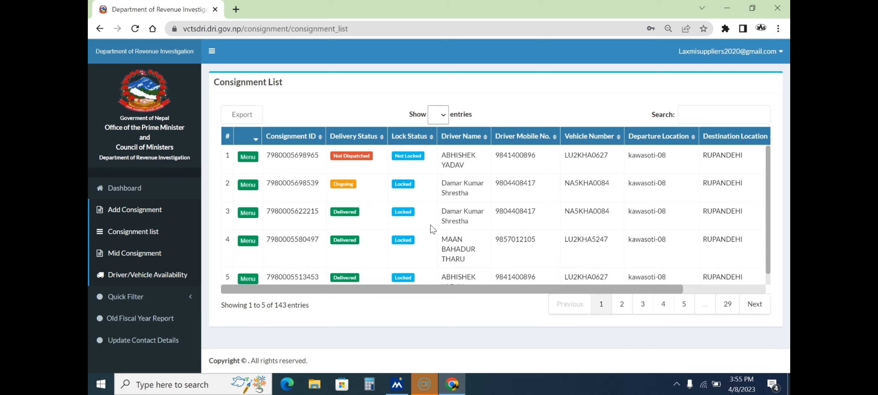
{"action": "left_click", "coordinate": [247, 158]}
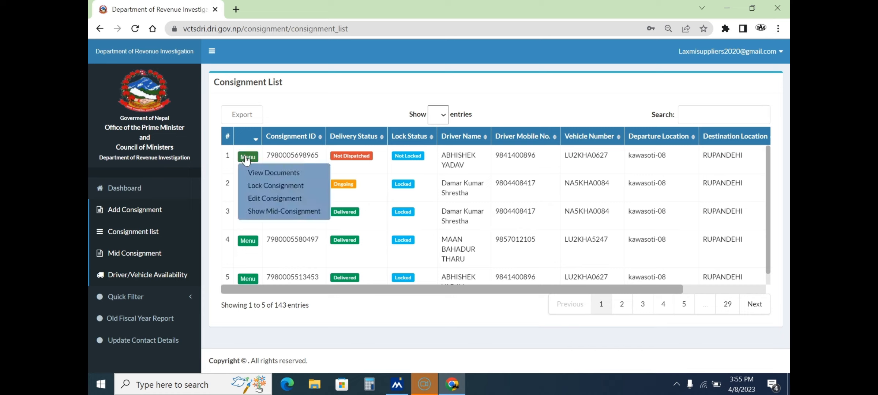